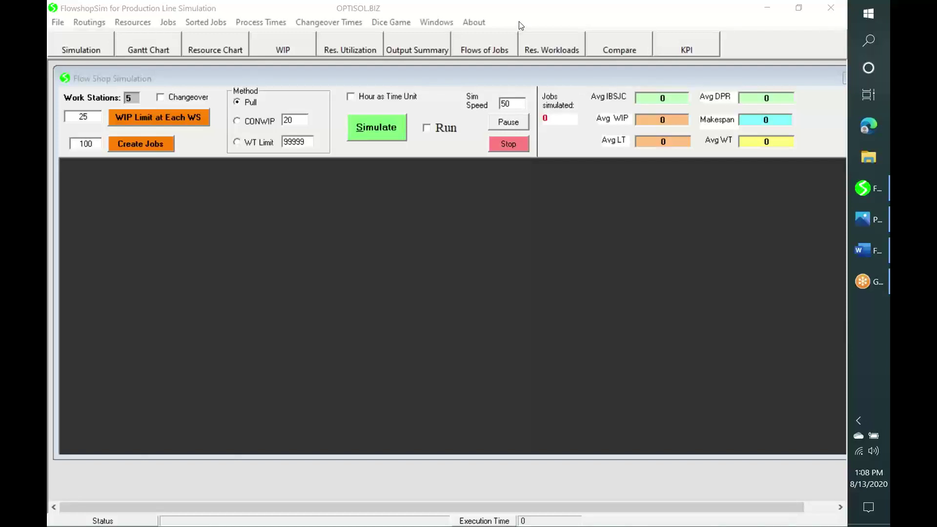
Step: Check the About information, then view ProdLineSim-1.jpg showing 5 stations with 3 resources each
click(474, 23)
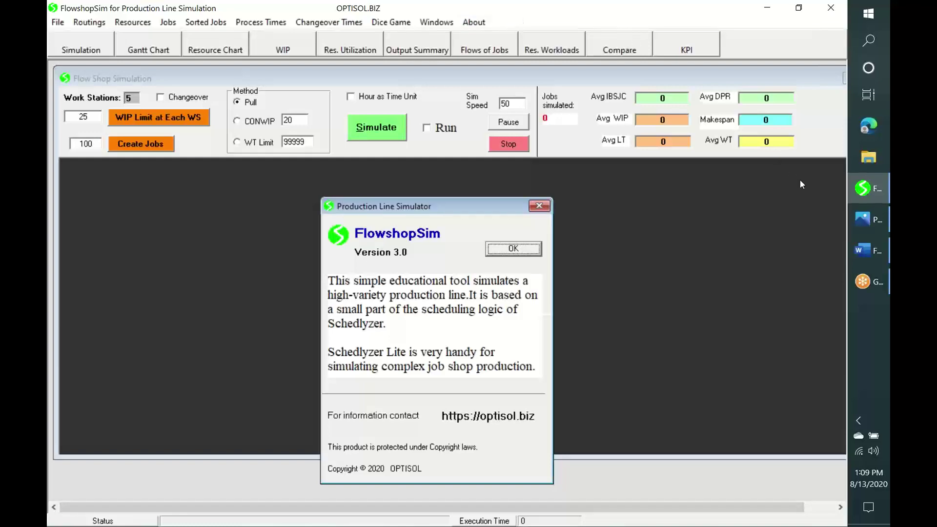
click(513, 250)
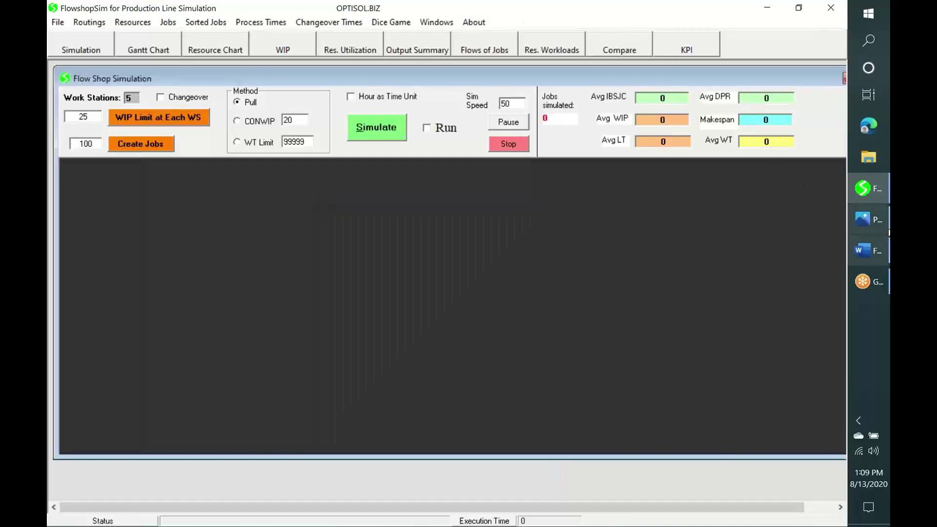
click(865, 220)
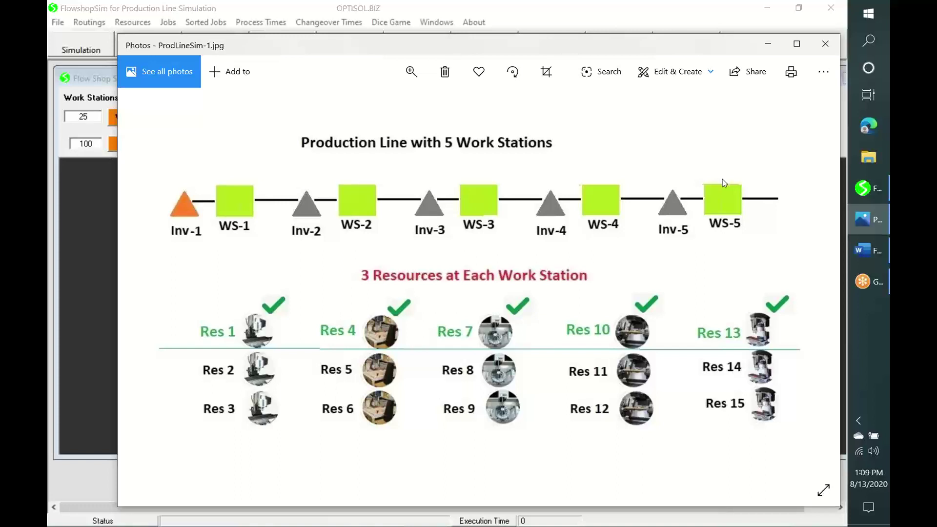
Step: Review the routing templates' Max. WIP and ± Max. Deviation rows beside the 100-job list
click(89, 23)
click(93, 36)
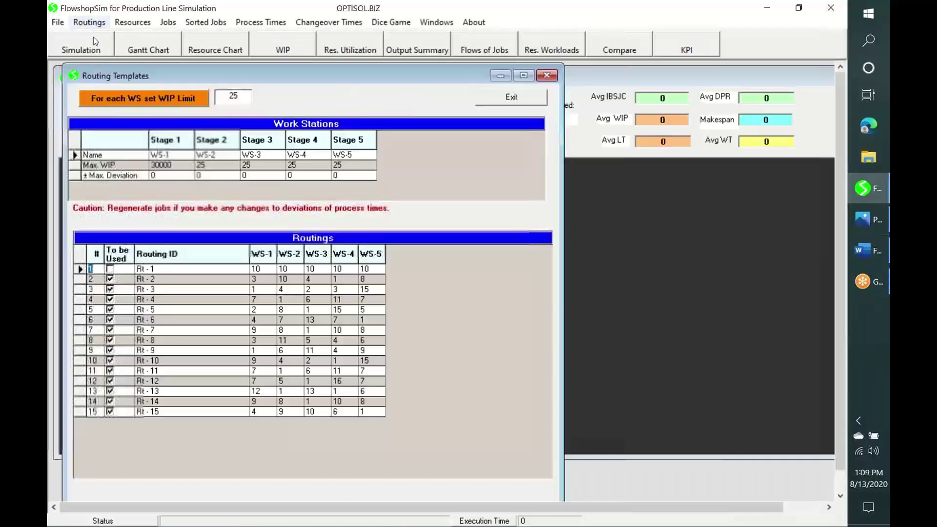
click(89, 165)
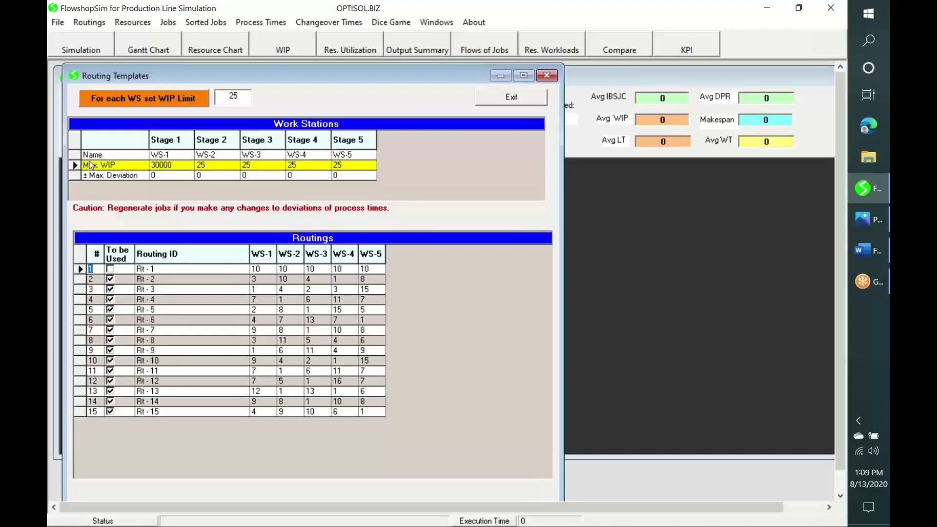
click(74, 175)
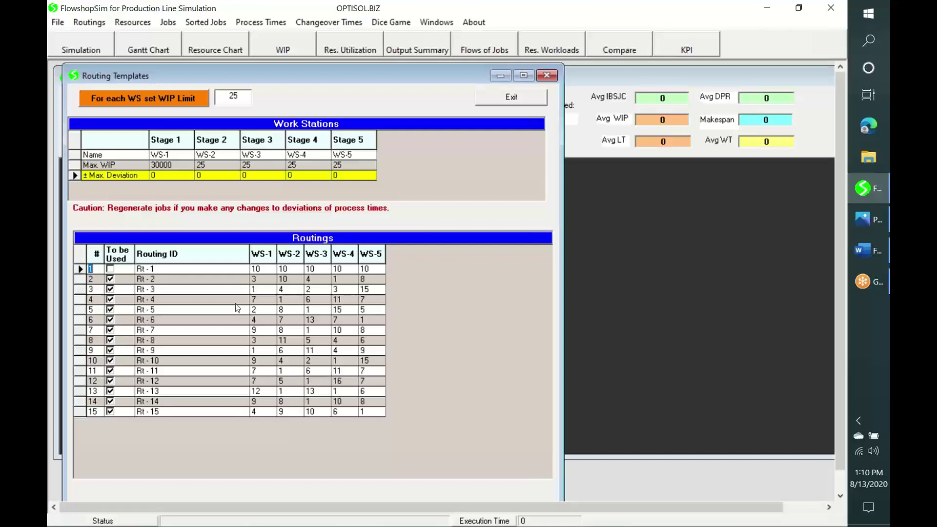
click(163, 26)
drag(198, 80, 483, 78)
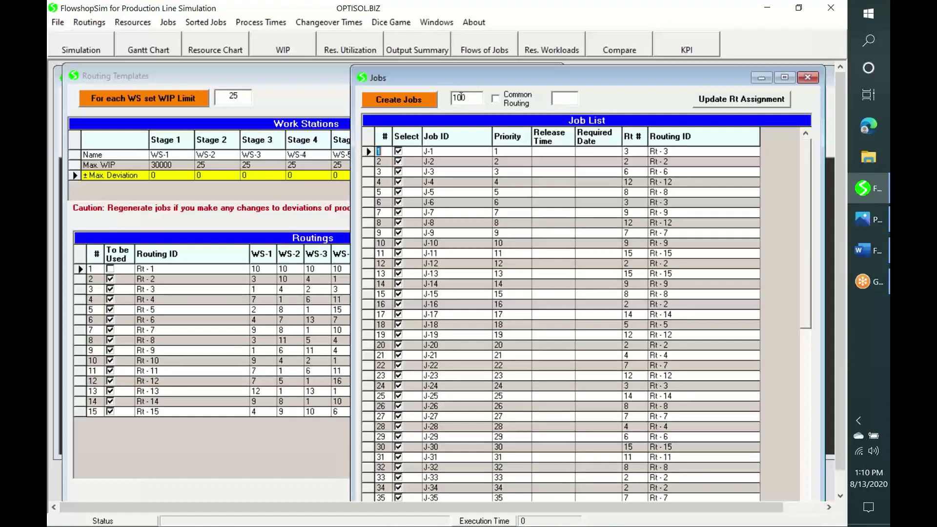
Step: Inspect J-6's routing number and Block Changes options, then close the Jobs and Routing Templates windows
click(635, 203)
right_click(648, 204)
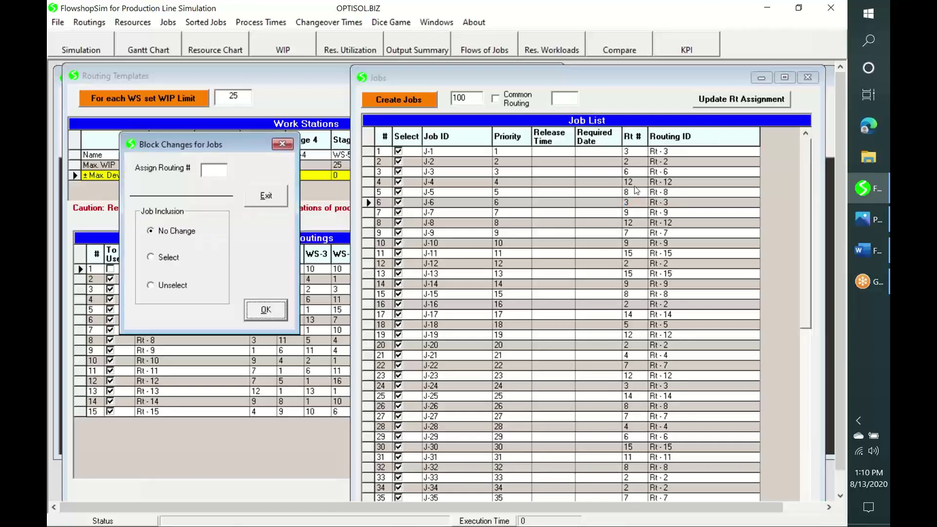
click(281, 144)
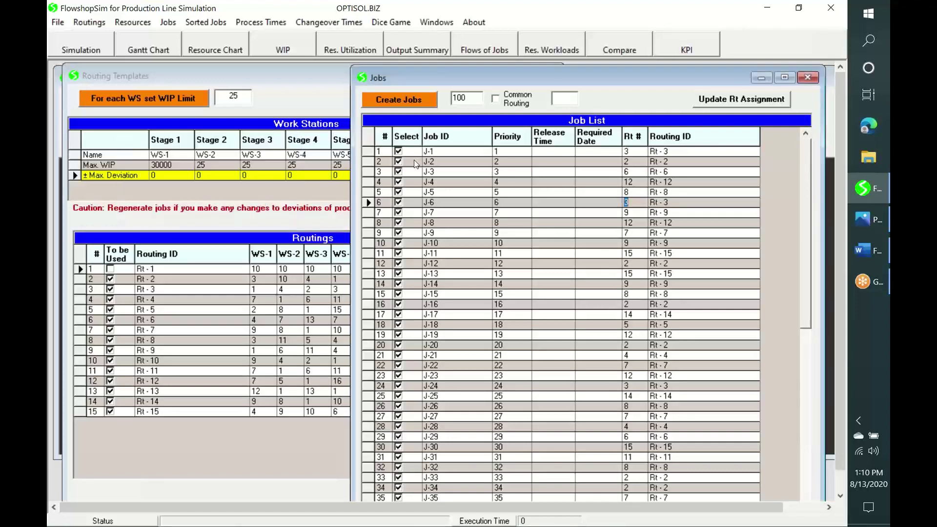
click(807, 78)
click(510, 96)
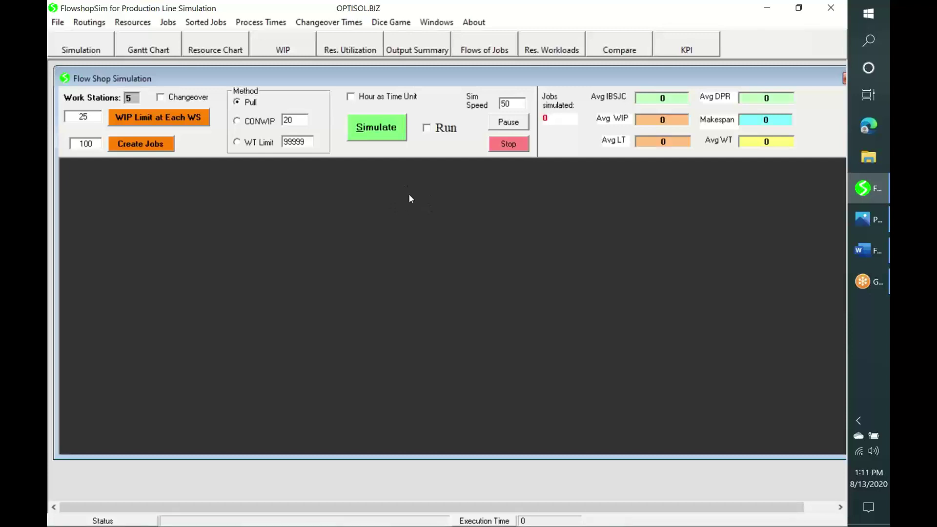
Step: Run the 100-job Pull simulation to completion: makespan 836, Avg WIP 21.47, Avg LT 179.49
click(355, 137)
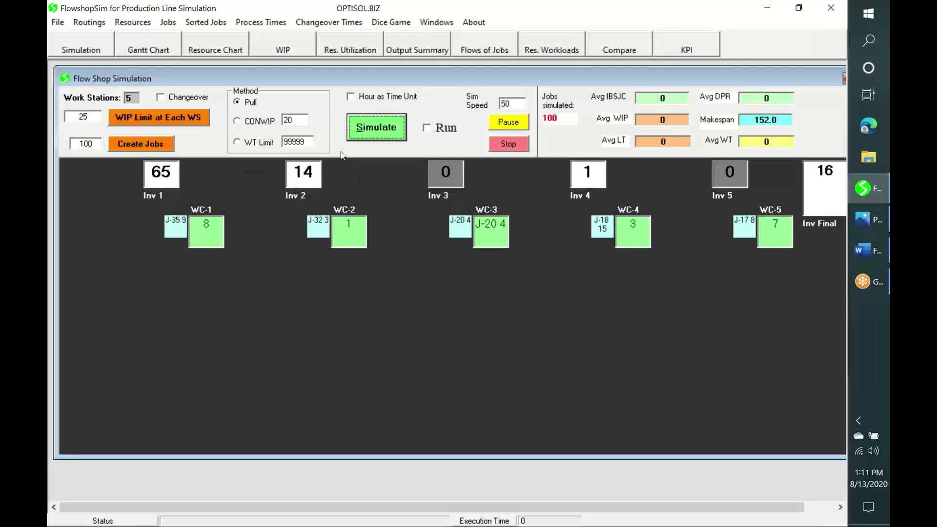
click(436, 131)
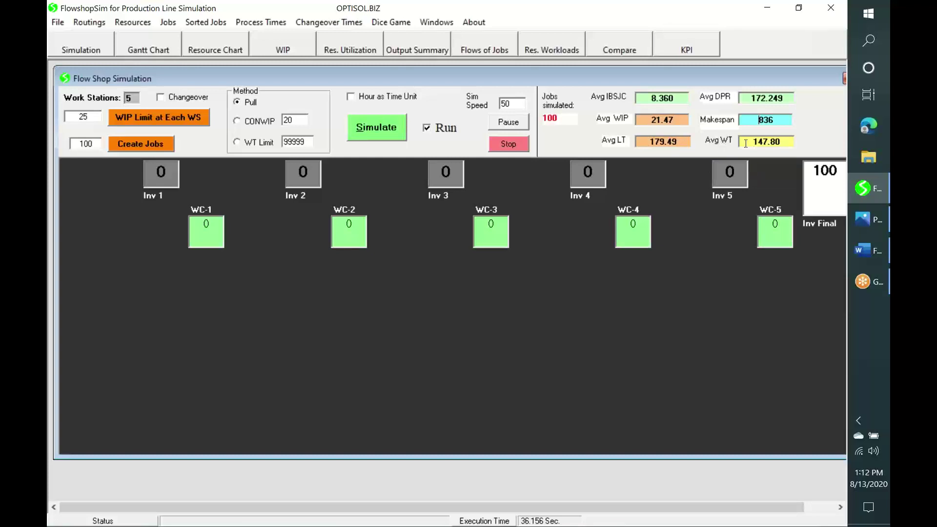
Step: Open the job Gantt chart and check WIP inventory levels around 368 minutes
click(155, 48)
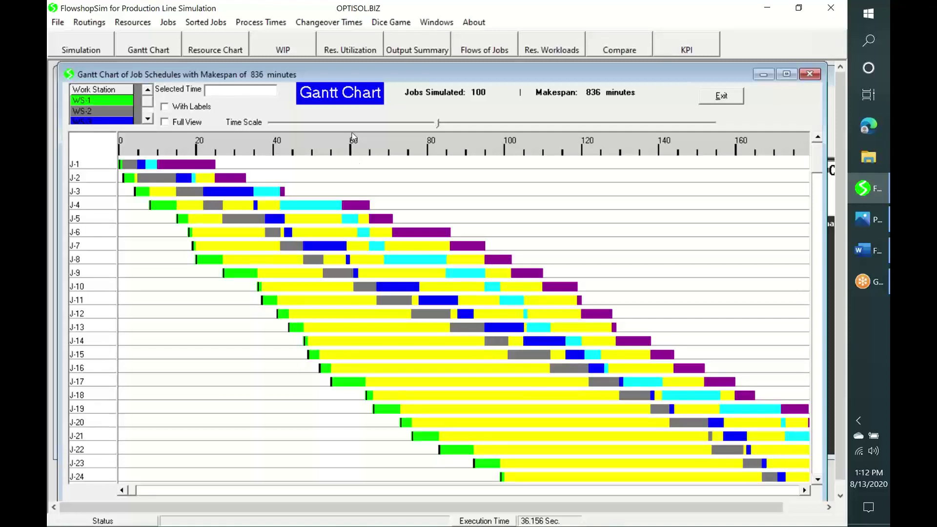
click(283, 48)
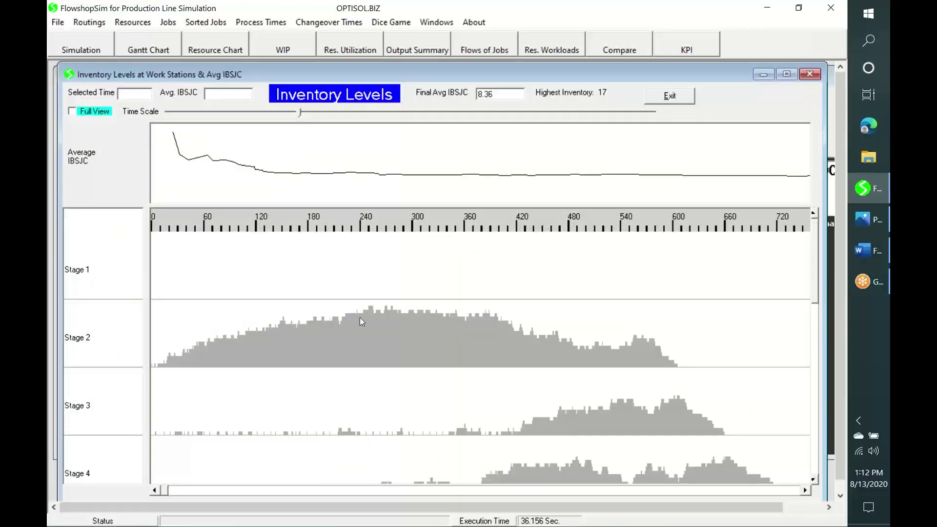
drag(430, 318, 471, 320)
click(680, 101)
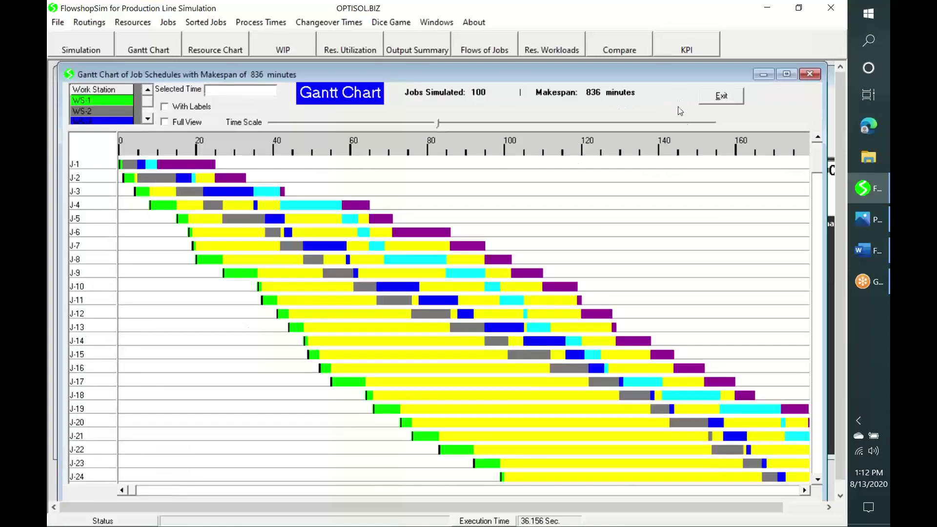
Step: Fit all 100 jobs in Full View and read Selected Time markers from about 411 to 483
click(193, 122)
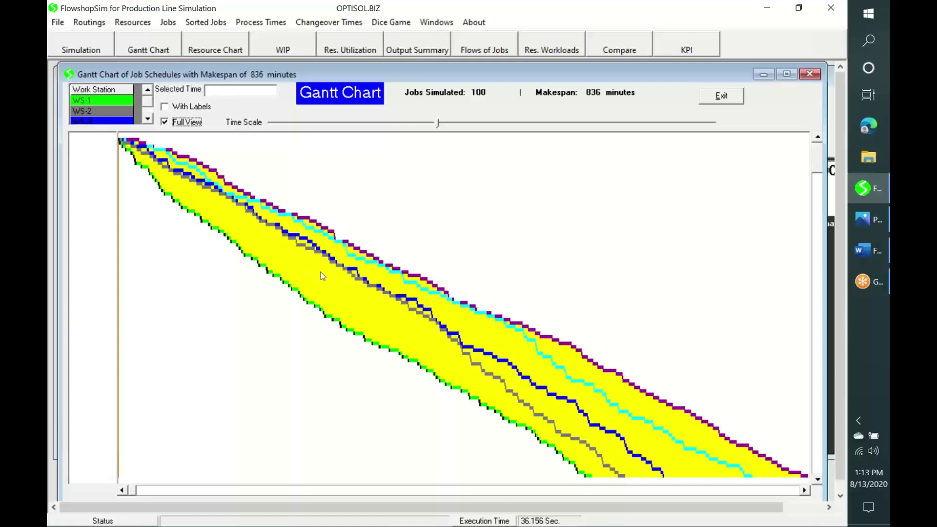
click(458, 360)
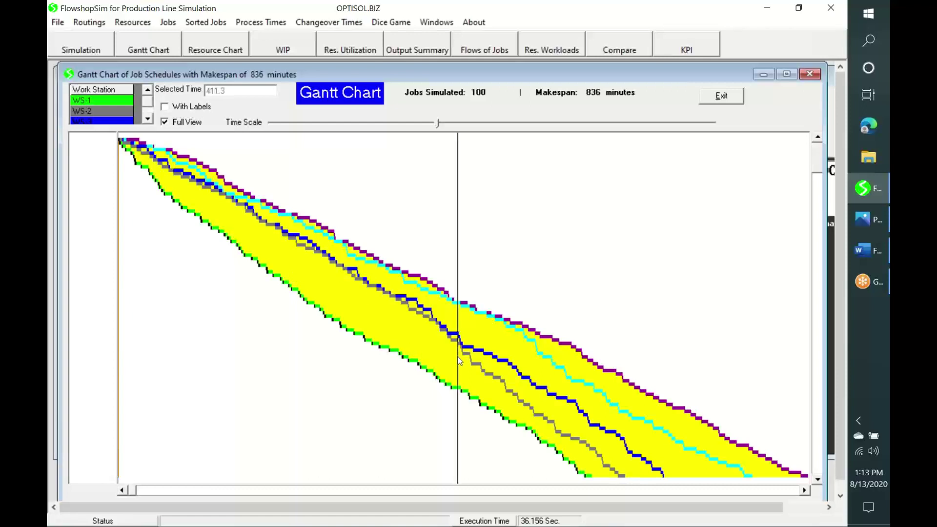
mouse_move(459, 360)
mouse_down()
mouse_move(477, 388)
mouse_move(506, 401)
mouse_up()
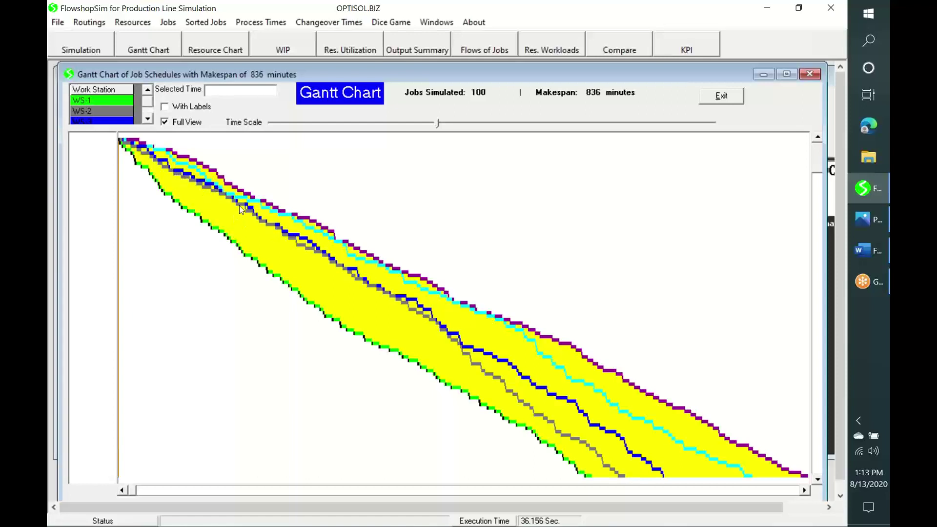
drag(463, 350, 526, 393)
click(518, 324)
drag(518, 327, 570, 361)
Step: Open Machine Schedules, Resource Utilization and the Output Summary of job start, finish and lead times
click(218, 43)
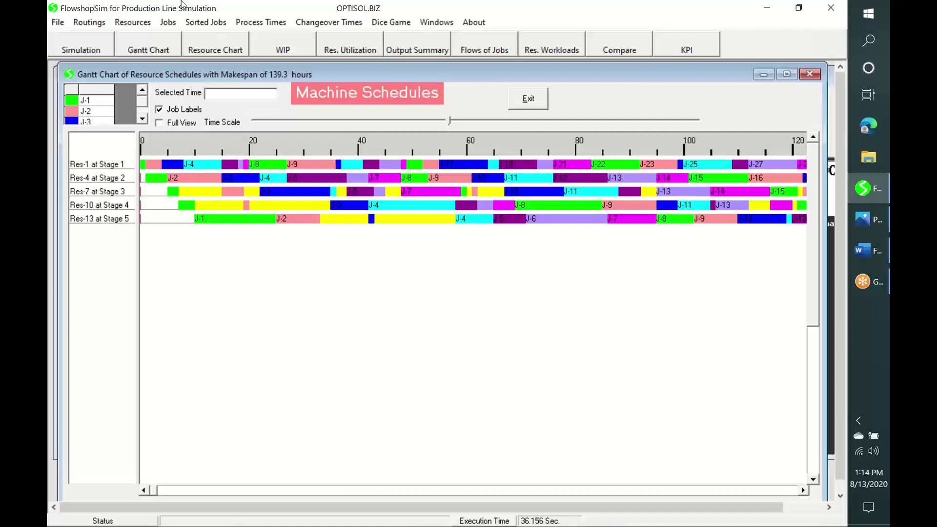
click(346, 51)
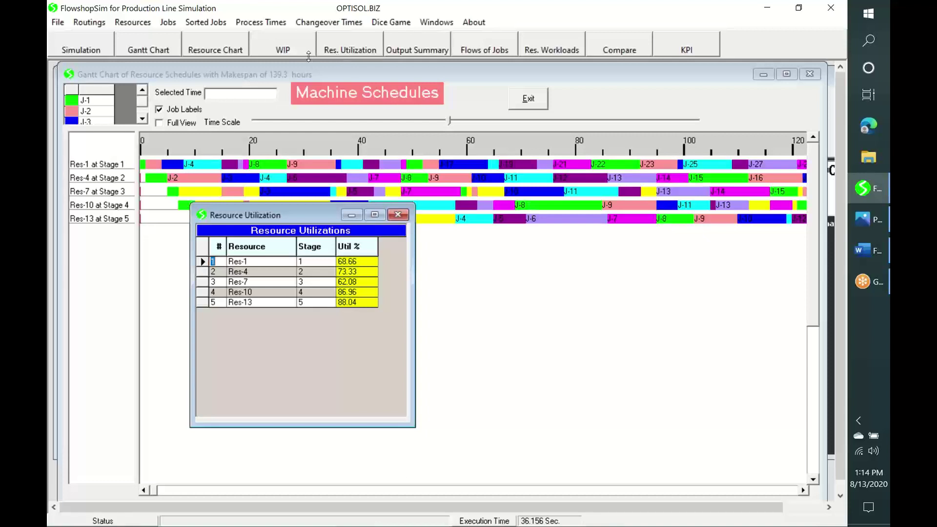
click(420, 50)
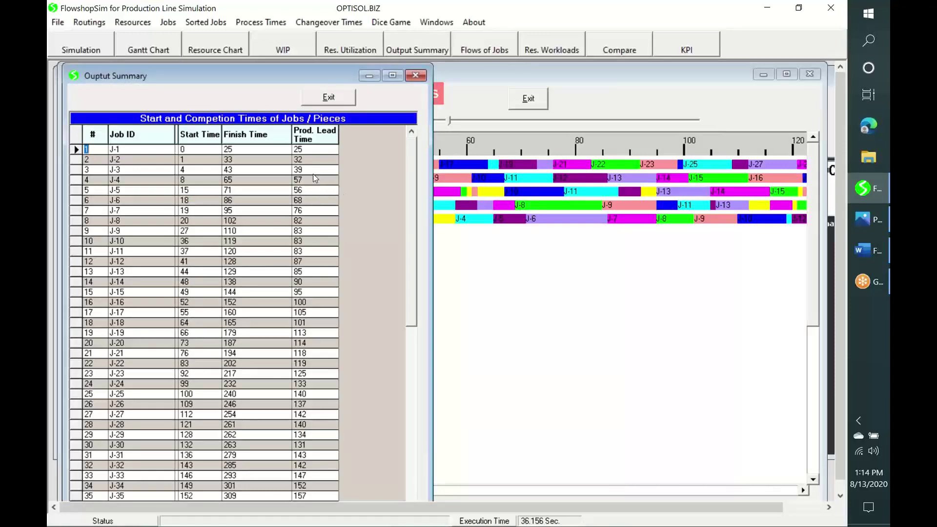
Step: Highlight the Prod. Lead Time column, then show the WS-1 to WS-5 Flows of Jobs table
click(310, 136)
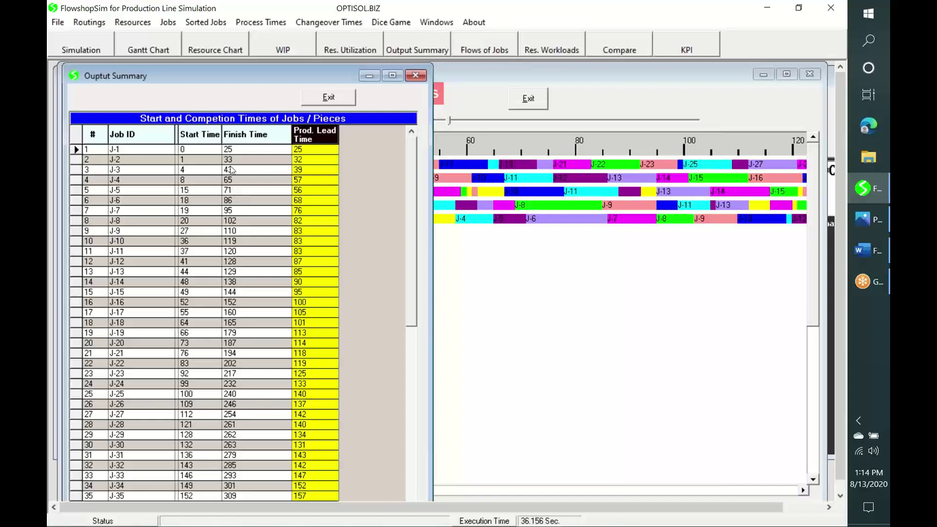
click(486, 48)
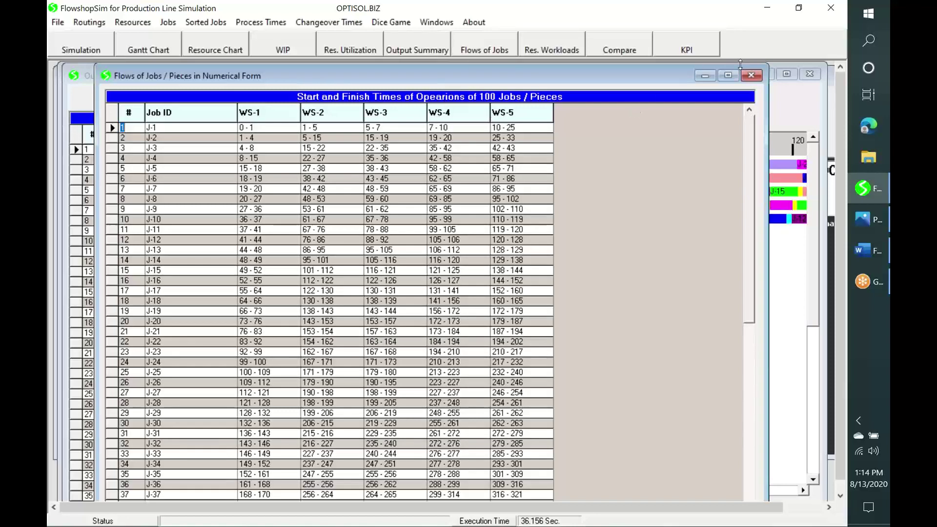
Step: Close the Flows of Jobs, Output Summary, Machine Schedules and Resource Utilization windows
click(752, 77)
click(330, 97)
click(536, 102)
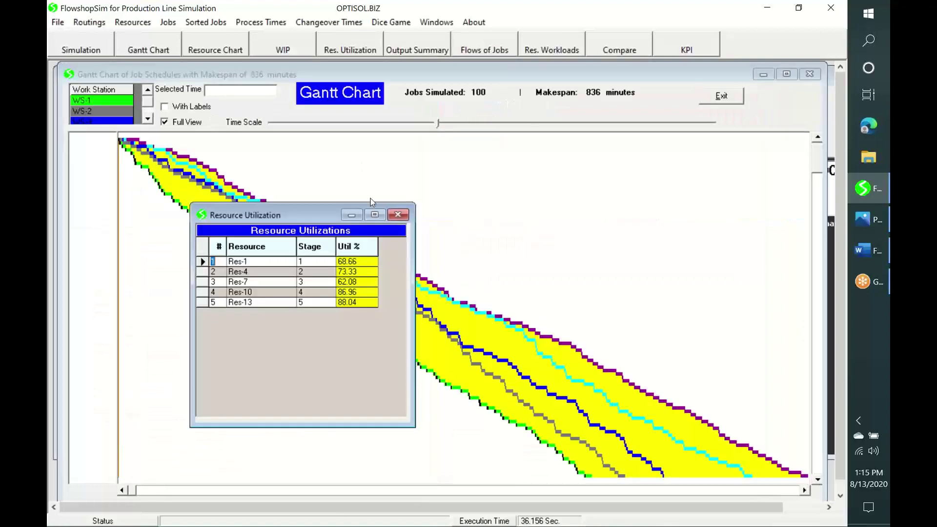
click(397, 215)
Step: Set each station's WIP limit to 4 and rerun, giving Avg WIP 11.68 and Avg LT 97.63
click(721, 99)
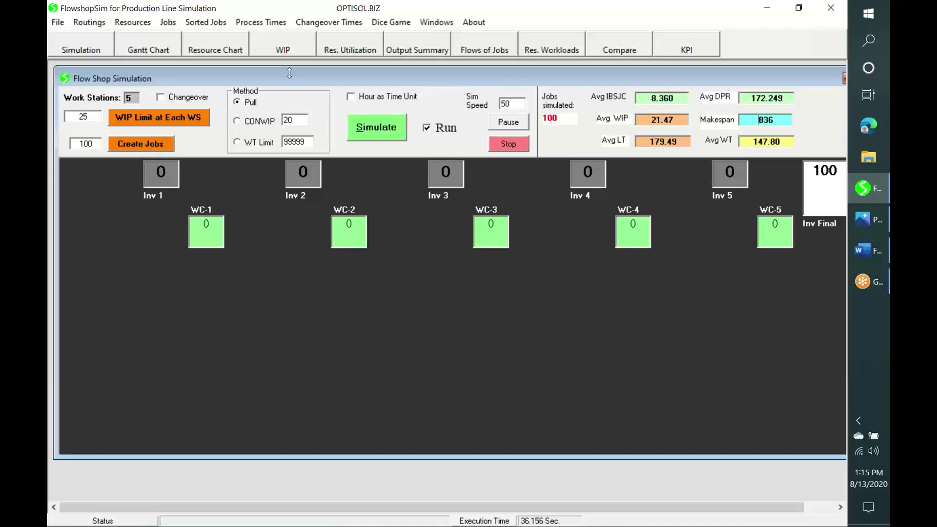
double_click(77, 111)
text(4)
click(165, 120)
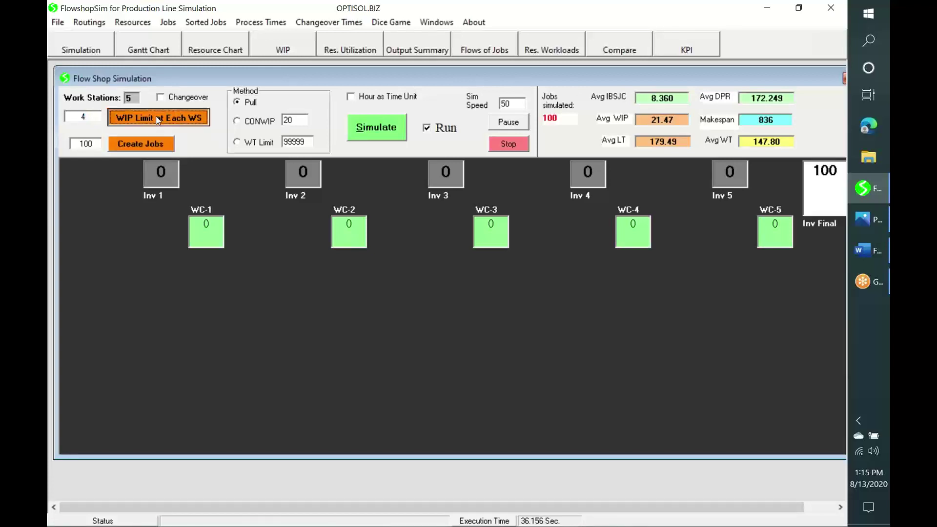
click(375, 129)
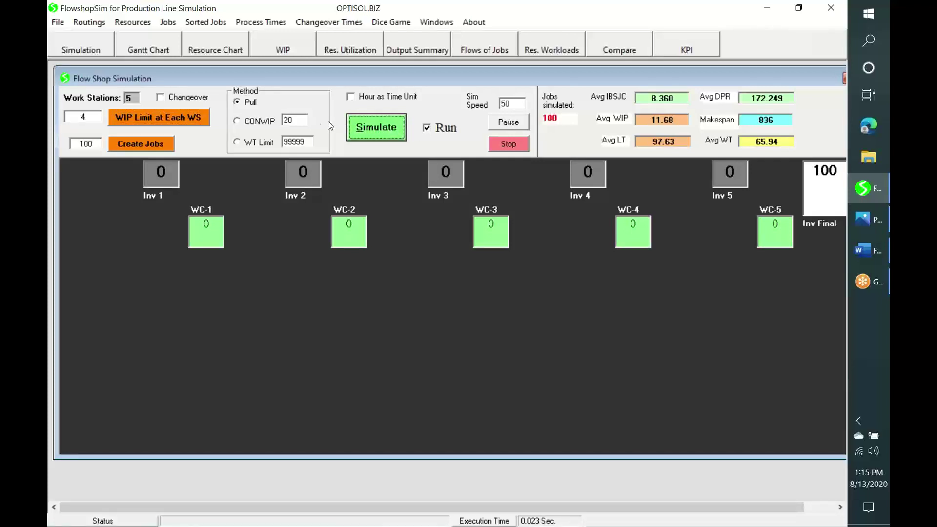
Step: Rerun the line under CONWIP with the level changed from 20 to 11
click(252, 121)
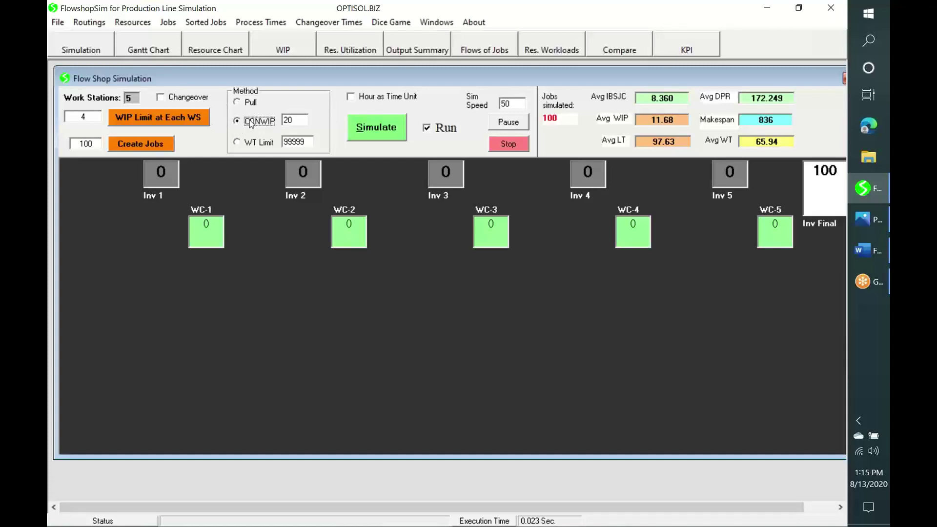
double_click(295, 119)
text(11)
click(362, 127)
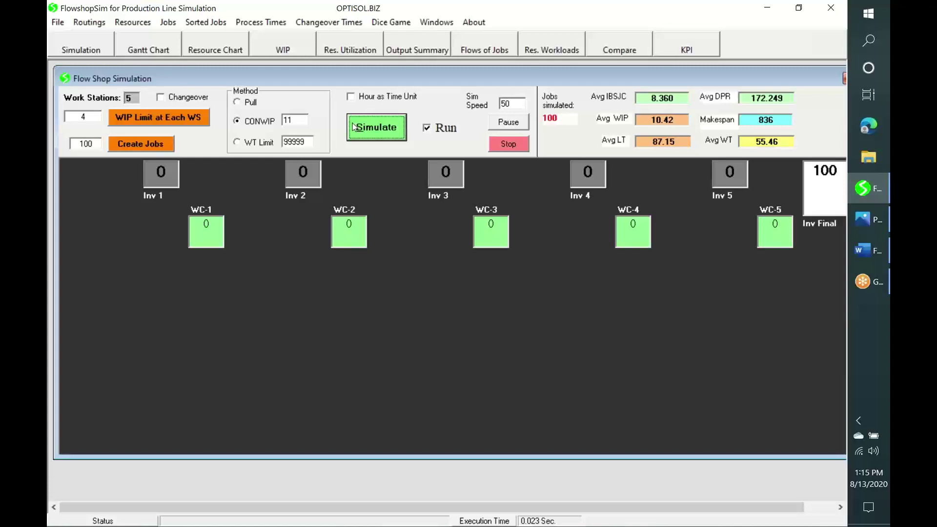
Step: Switch the release method to a wait-time limit of 50 and simulate
click(258, 144)
click(254, 141)
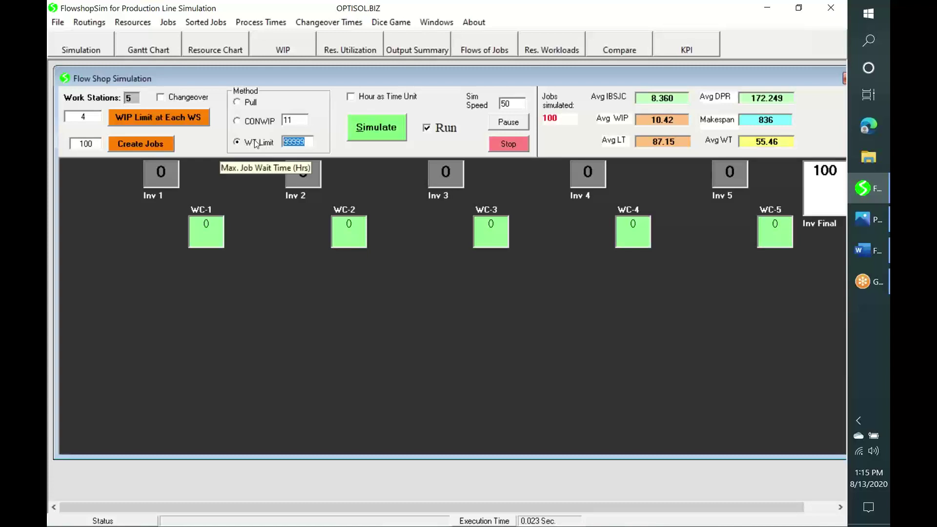
text(50)
click(374, 127)
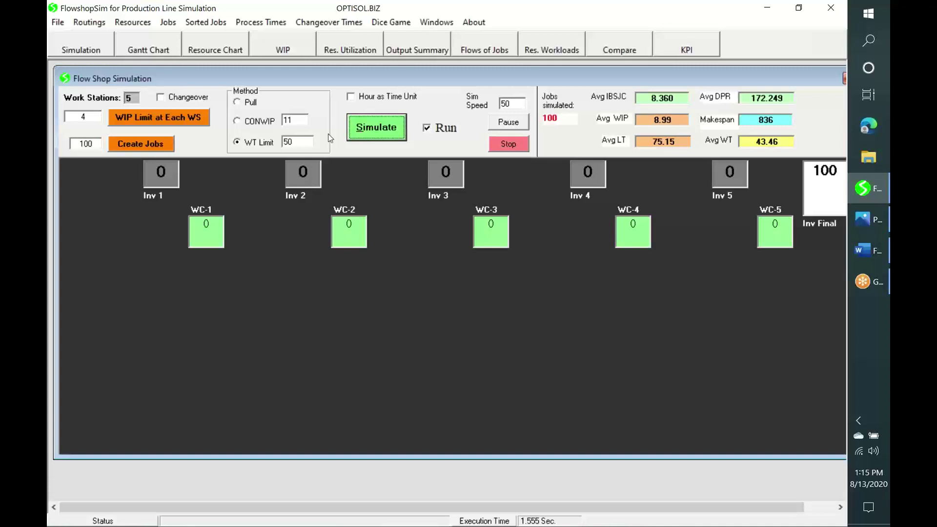
Step: Lower the wait-time limit to 0 and rerun the simulation
double_click(283, 142)
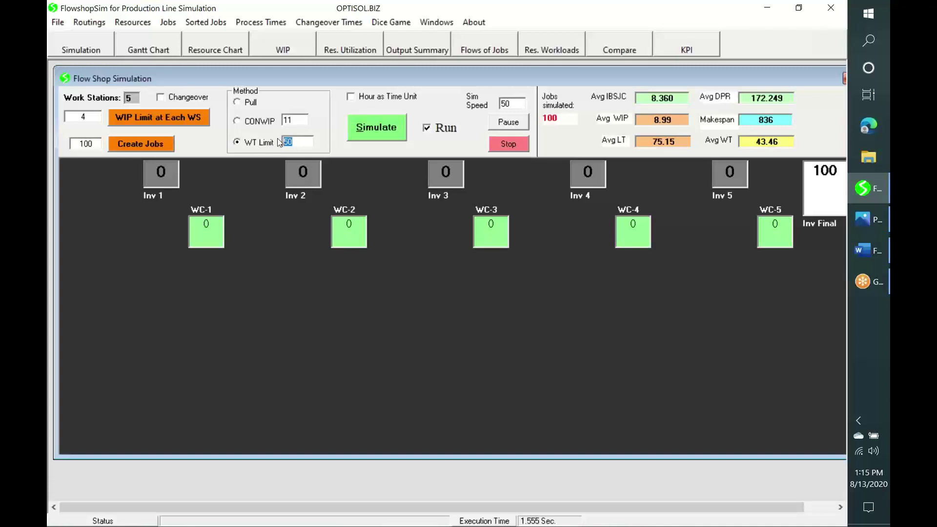
text(0)
click(371, 129)
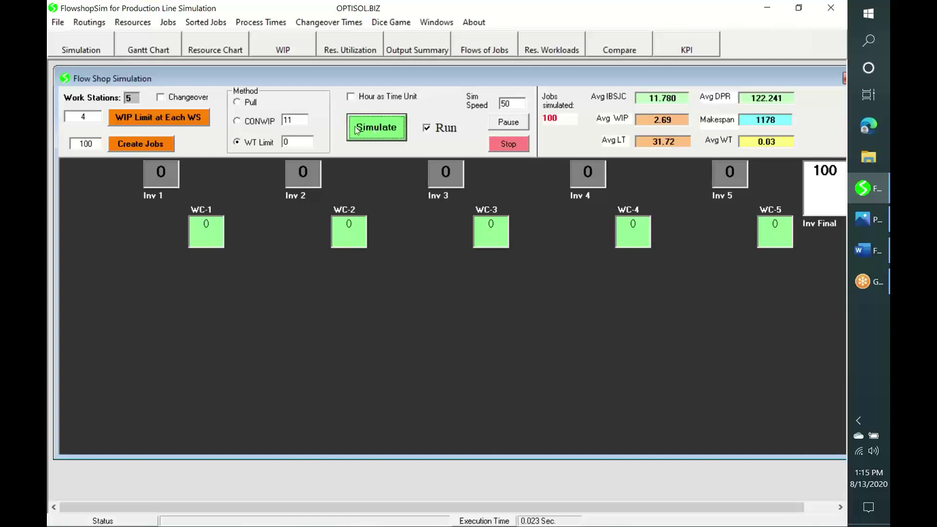
Step: Open the job Gantt chart for the zero-wait-time run
click(150, 52)
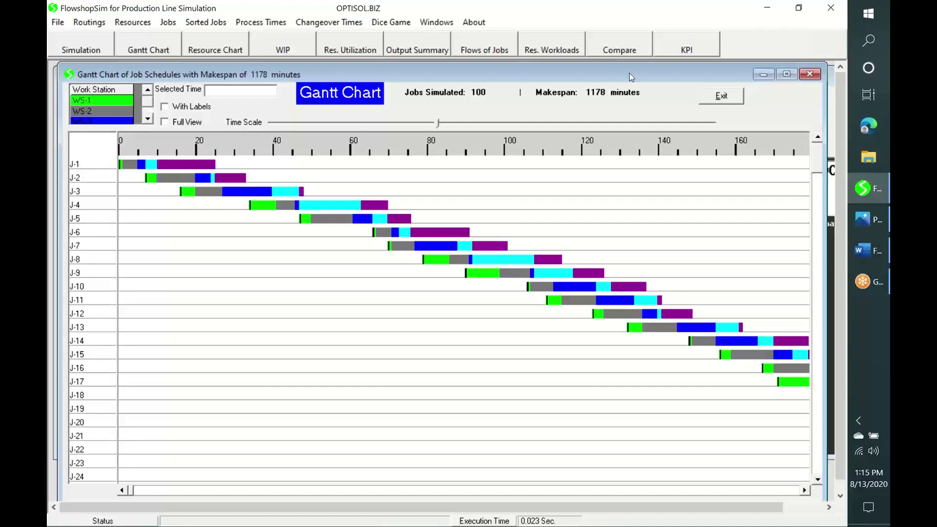
click(718, 100)
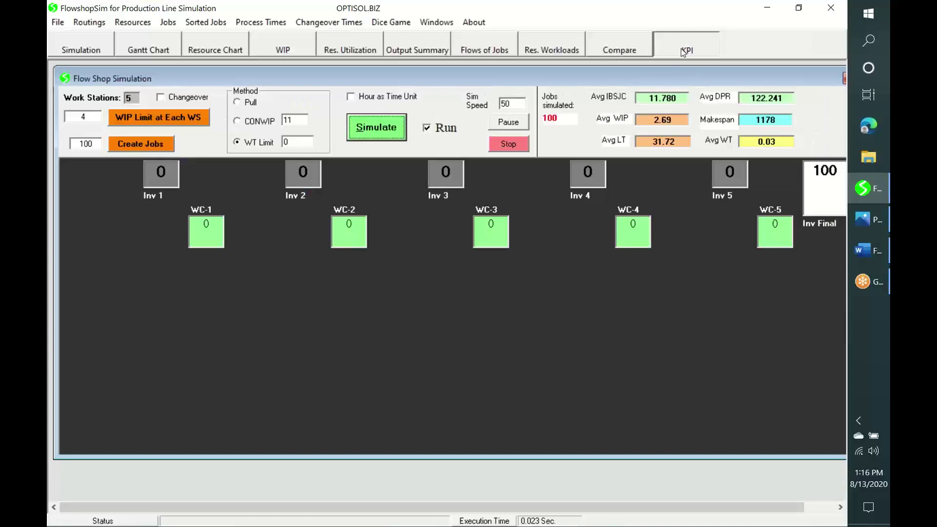
click(680, 48)
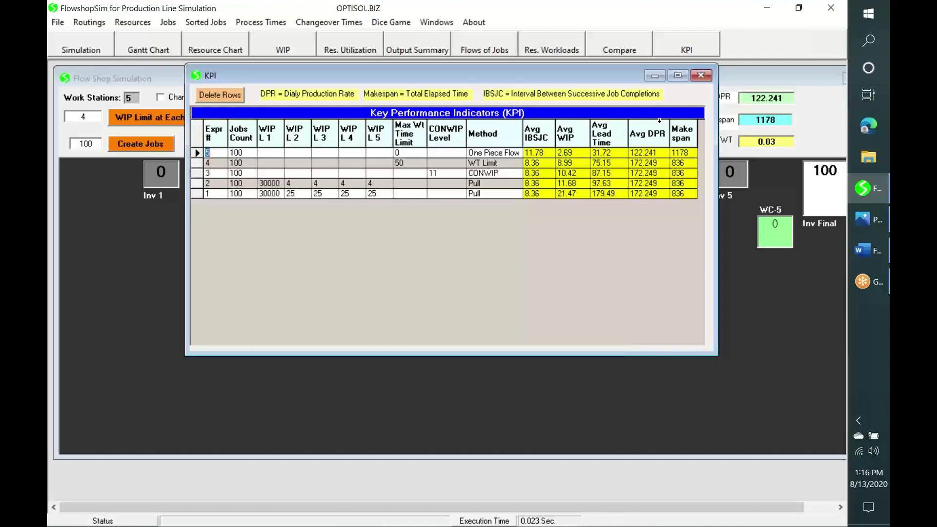
click(702, 76)
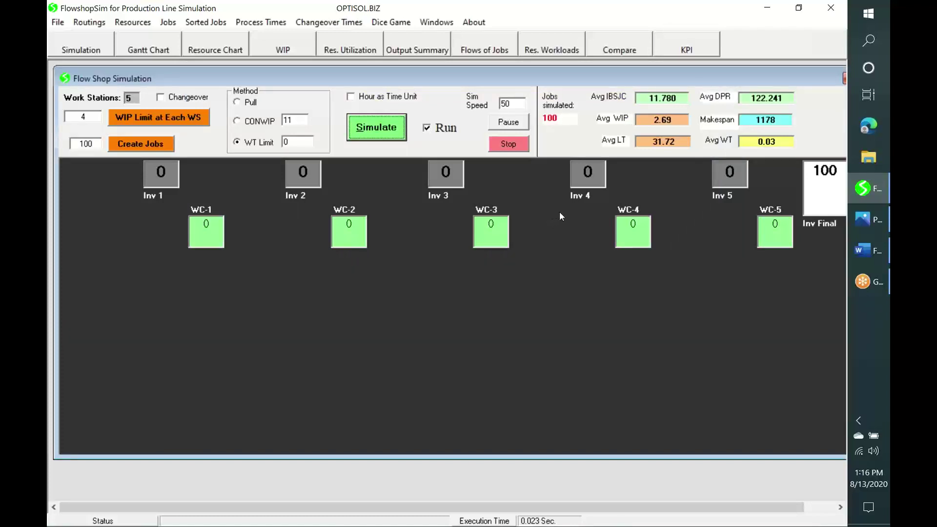
Step: In Routing Templates, set the maximum deviation of stages 1–5 to 2 and select routing Rt-1
click(89, 21)
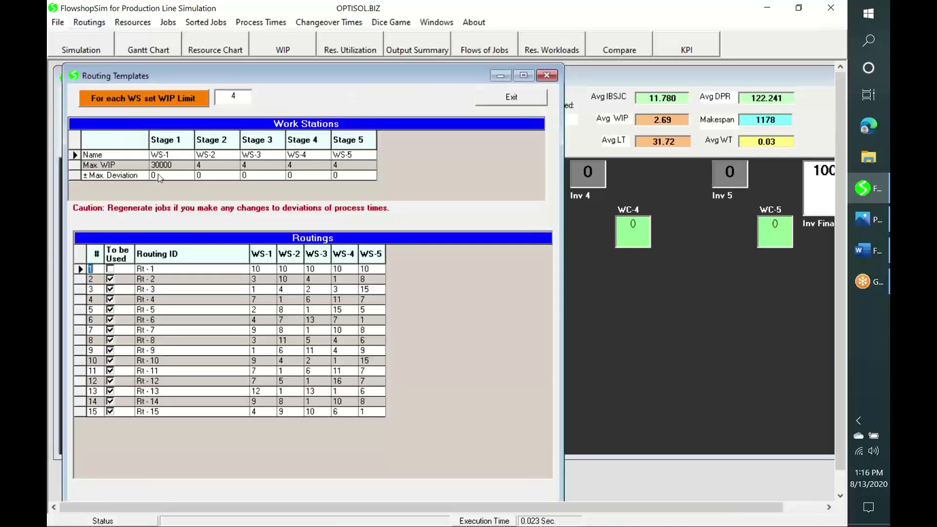
click(159, 176)
text(2)
click(210, 178)
text(2)
click(253, 178)
text(2)
click(291, 178)
text(2)
click(337, 177)
text(2)
click(336, 166)
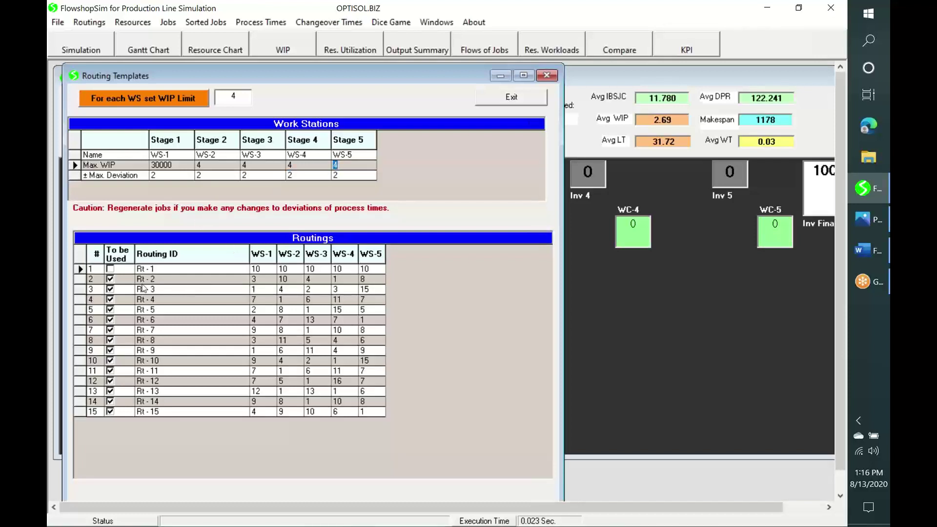
click(79, 269)
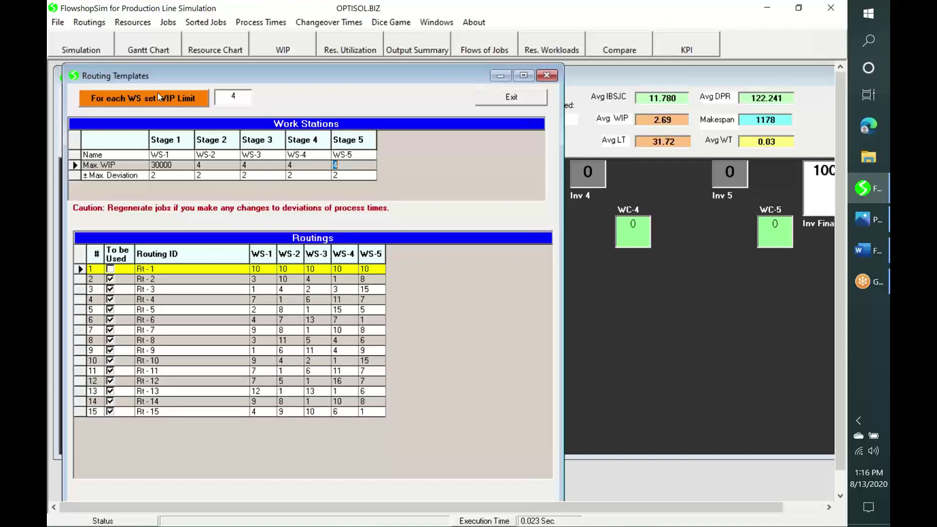
Step: Recreate the 100 jobs with Common Routing (1), confirm Rt-1 in the Rt # column, then close Jobs
click(168, 22)
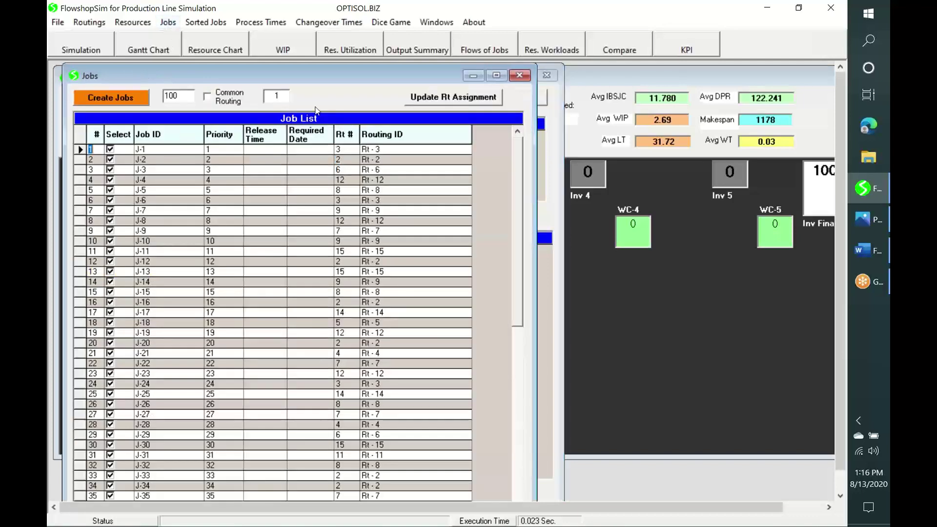
drag(312, 74, 519, 75)
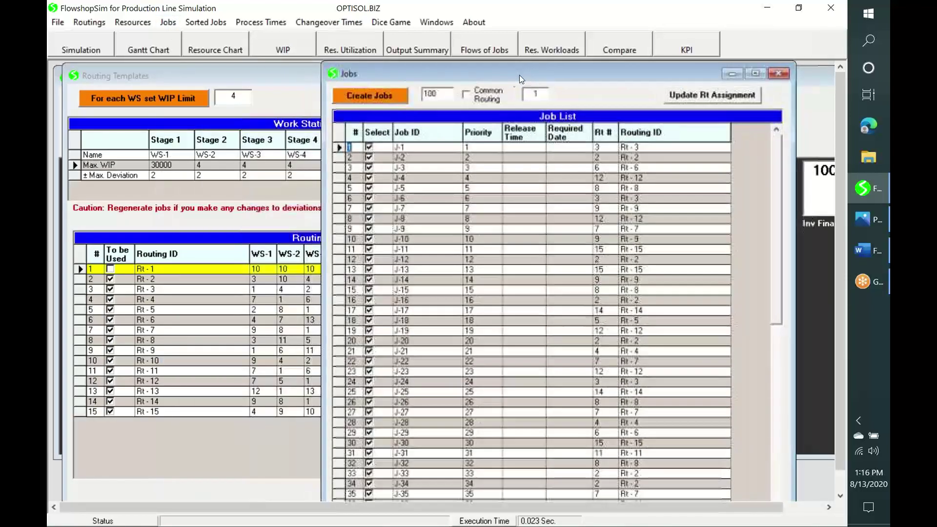
click(485, 98)
click(397, 96)
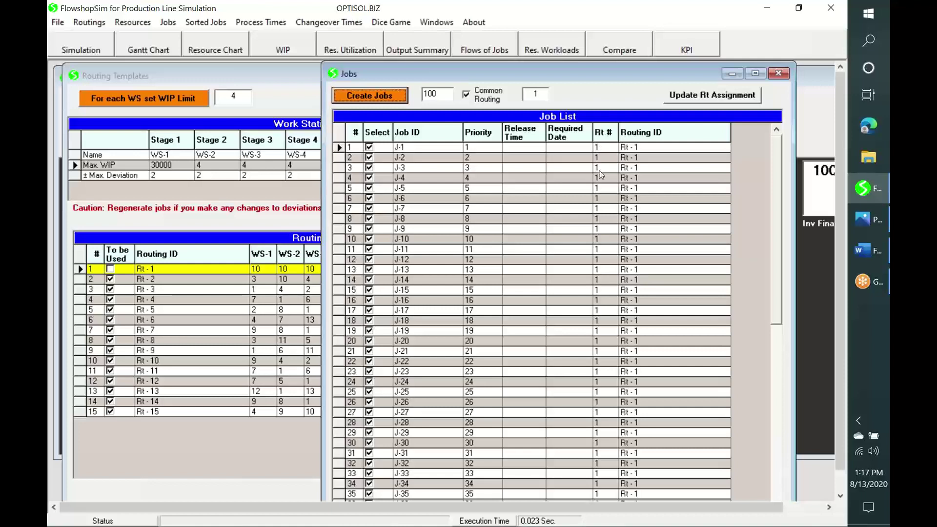
click(603, 133)
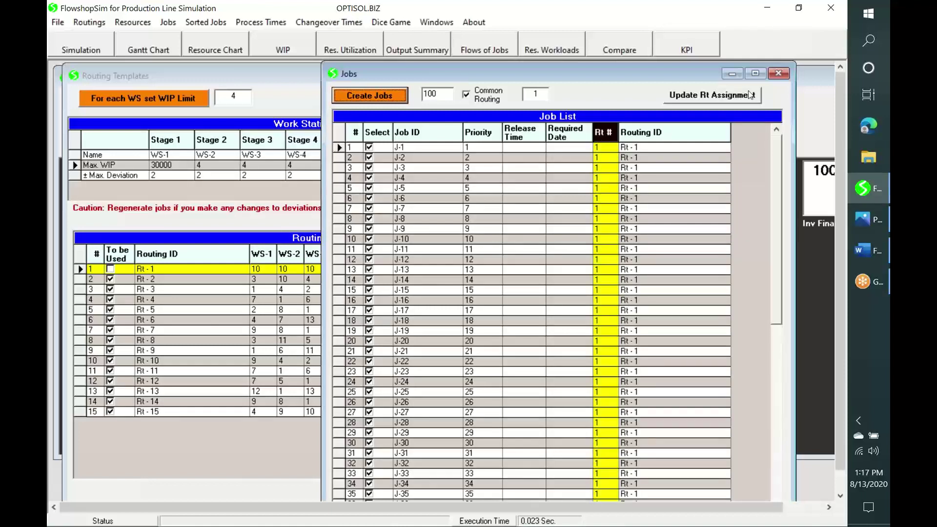
click(778, 73)
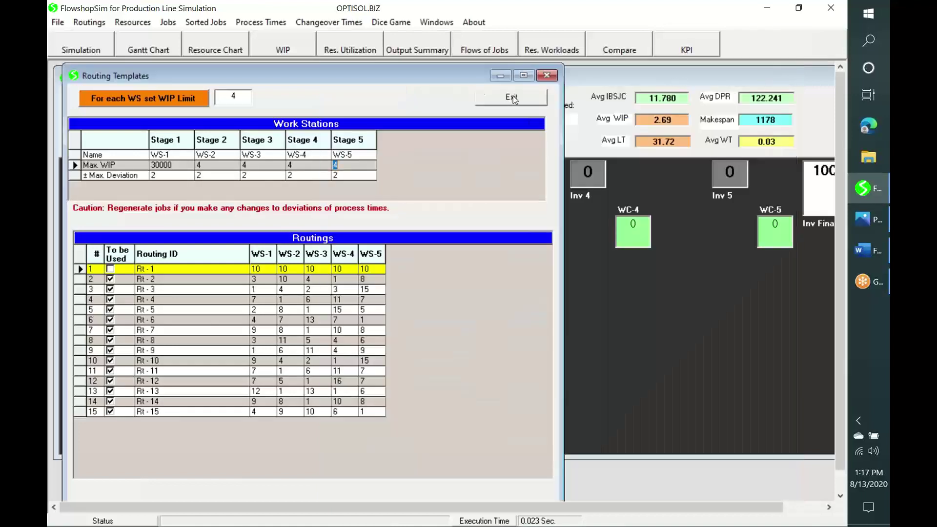
Step: Close Routing Templates and simulate the line under Pull release
click(512, 96)
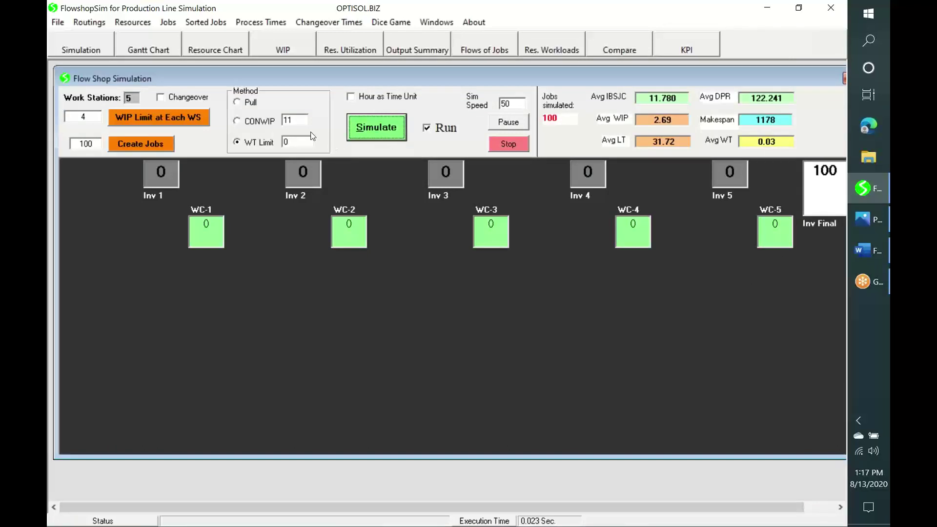
click(257, 107)
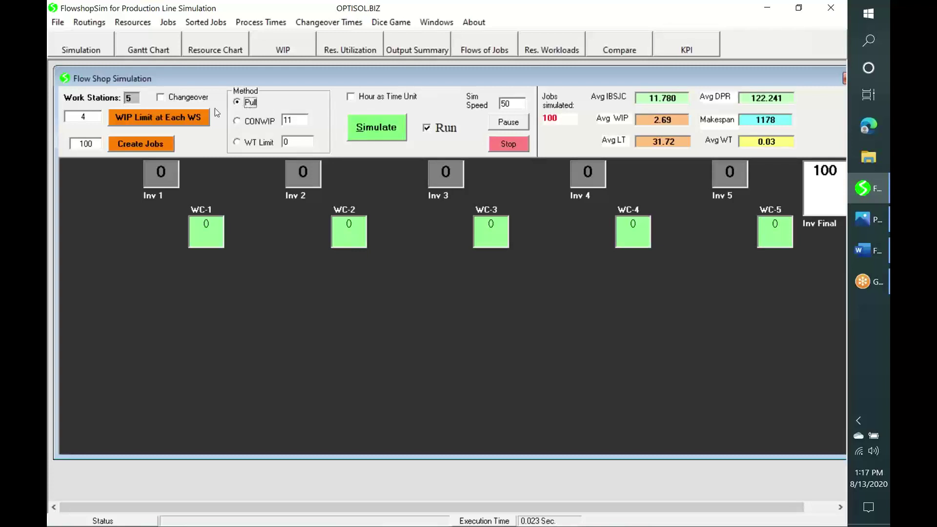
click(374, 131)
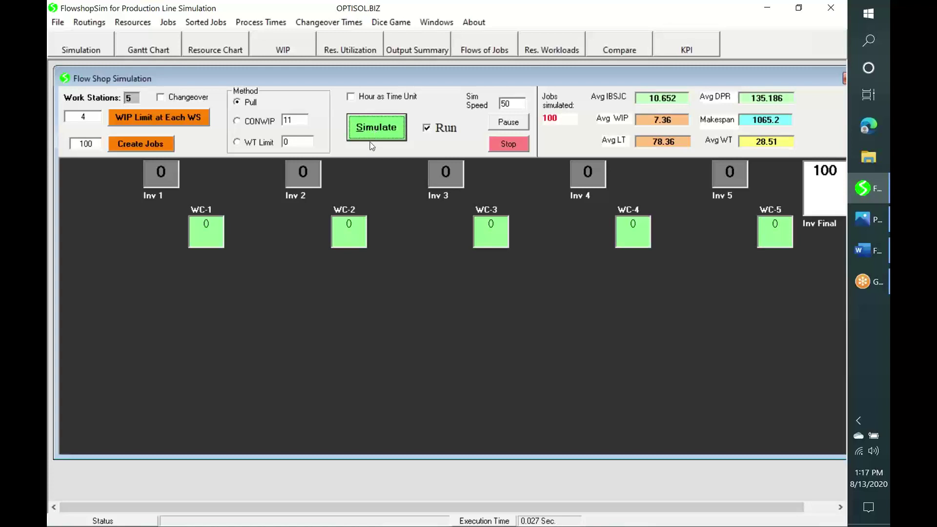
Step: Rerun the simulation under CONWIP with level 8
click(257, 122)
key(Tab)
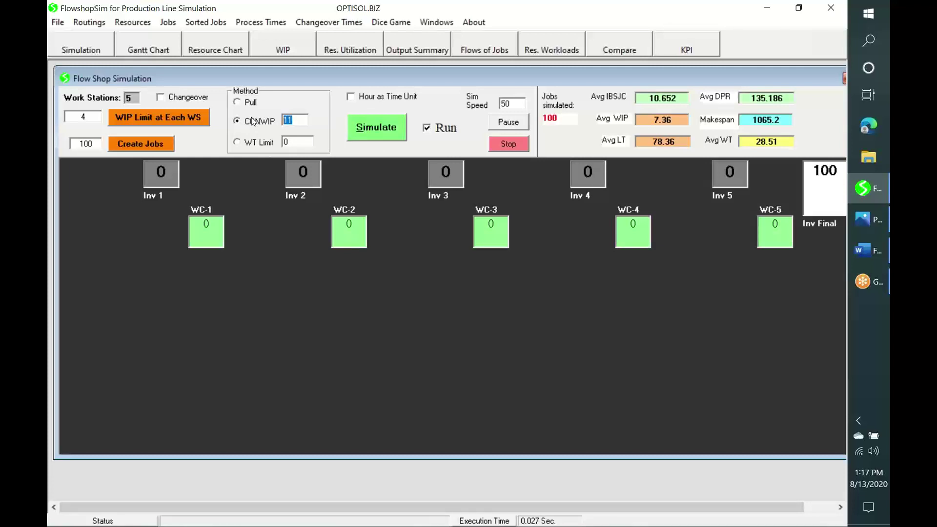
text(8)
click(382, 128)
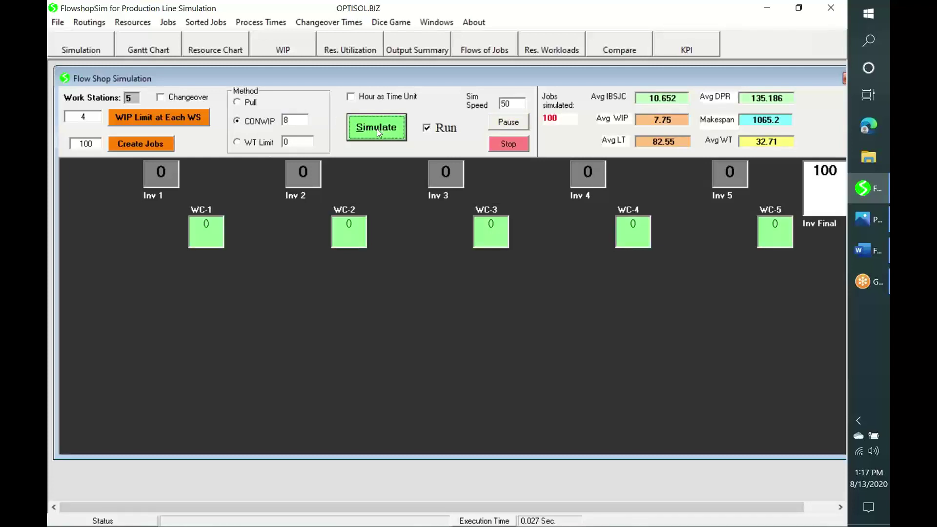
Step: Rerun the simulation with a wait-time limit of 35
click(255, 142)
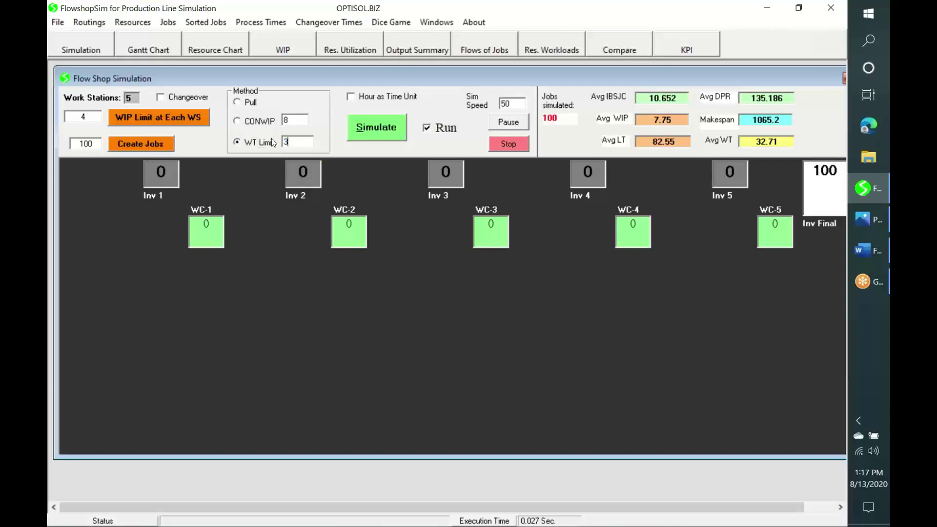
text(35)
click(386, 129)
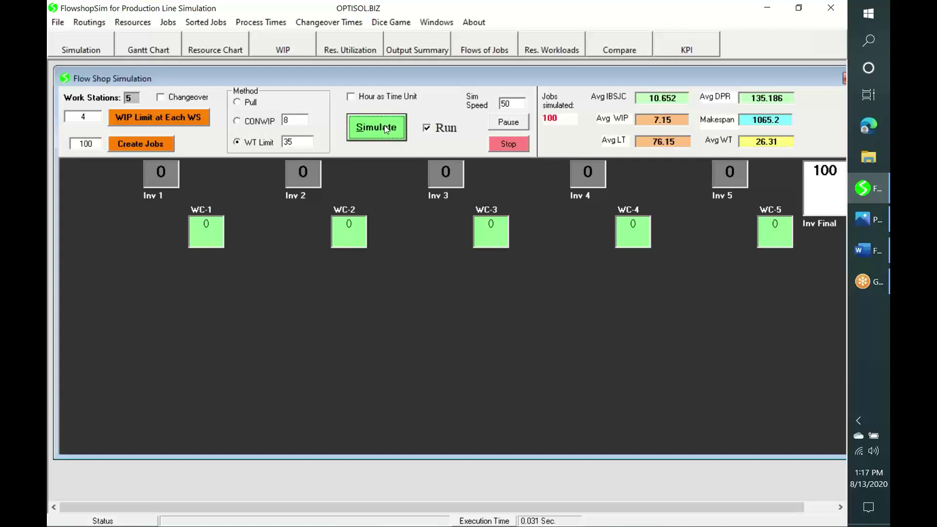
Step: Delete experiments 1–5 from the KPI comparison table, keeping experiments 6–8
click(686, 49)
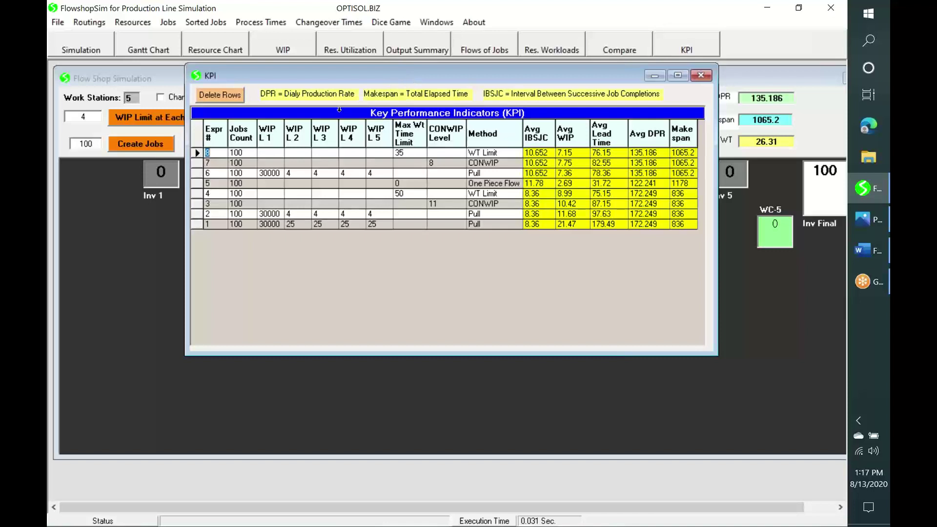
click(197, 182)
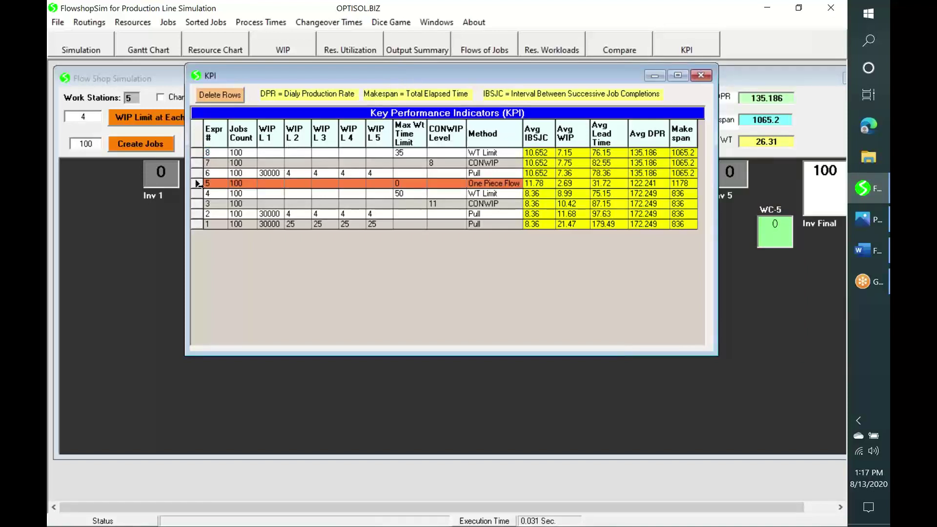
shift+click(198, 224)
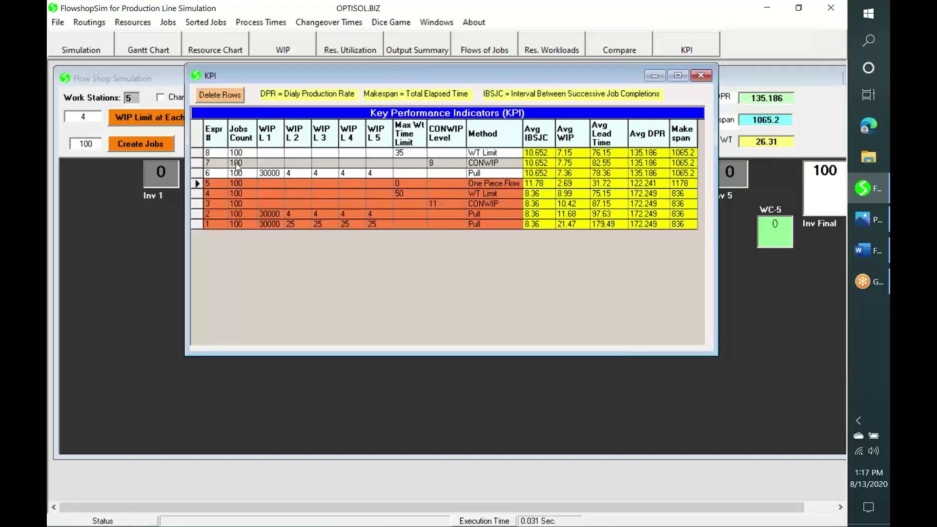
click(227, 96)
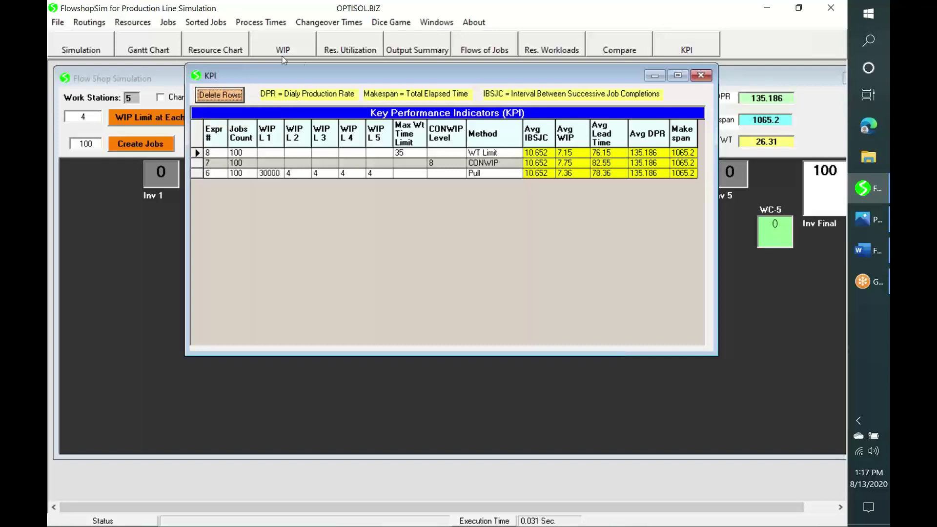
Step: Review the routing changeover times matrix and enable Changeover for the simulation
click(333, 23)
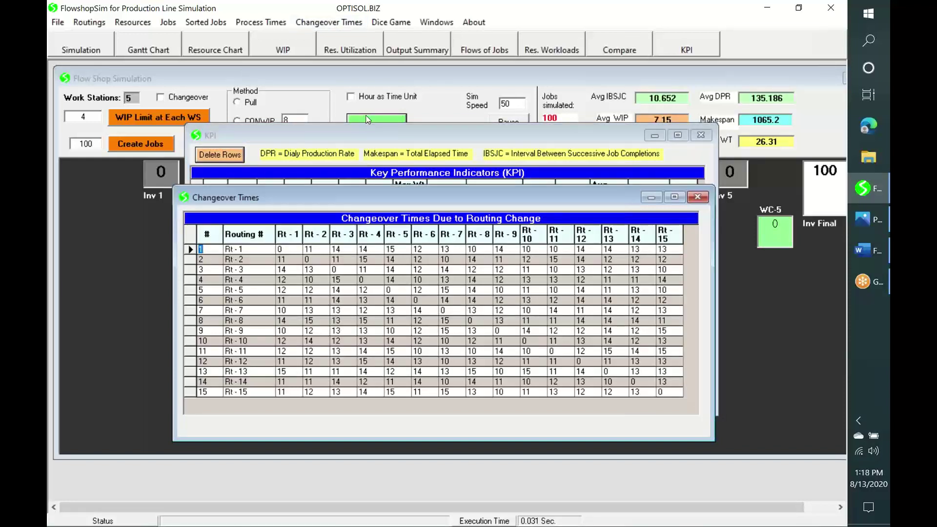
click(195, 101)
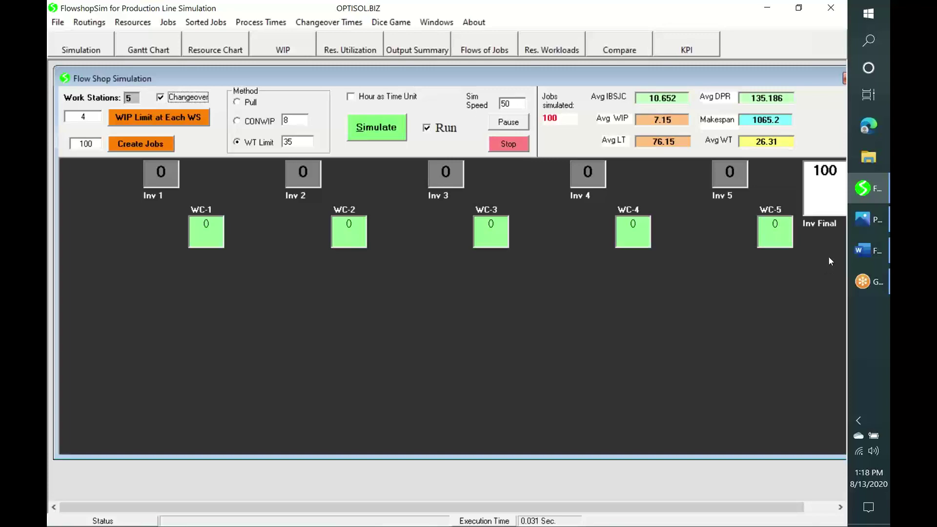
Step: Bring the Word document FreeCopy.docx to the front
click(864, 250)
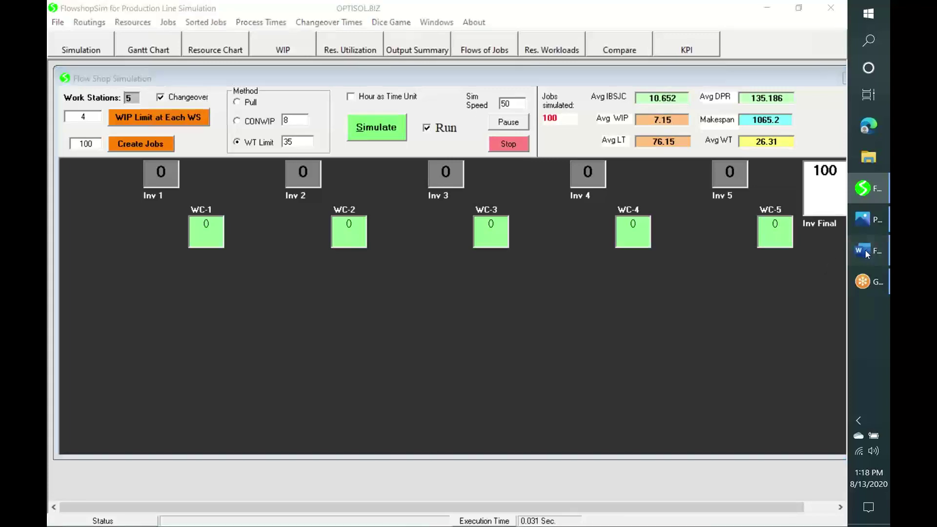